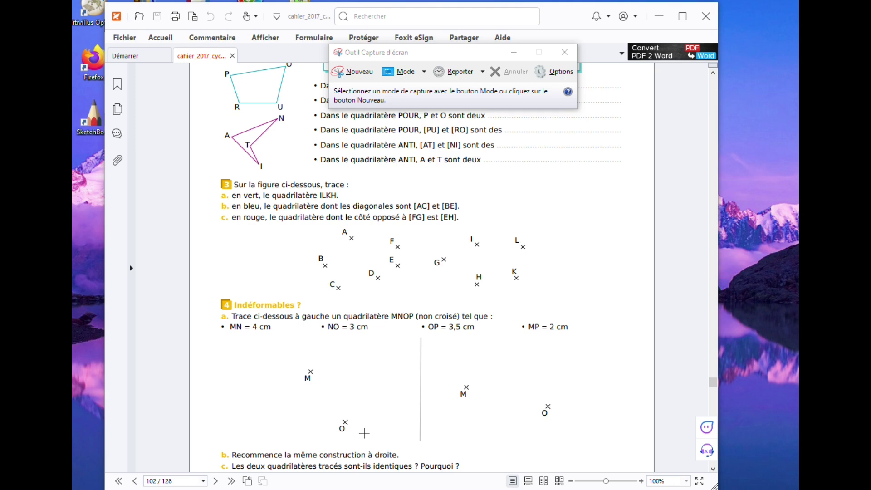
Step: Capture a screen snip of exercise 4's left construction area containing the M and O marks
{"action": "left_click", "coordinate": [356, 71]}
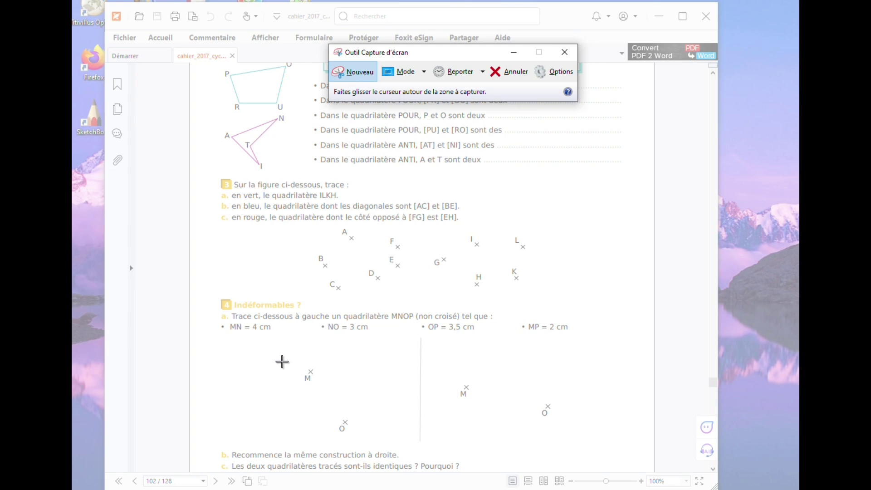
{"action": "left_click_drag", "start_coordinate": [282, 361], "coordinate": [370, 439]}
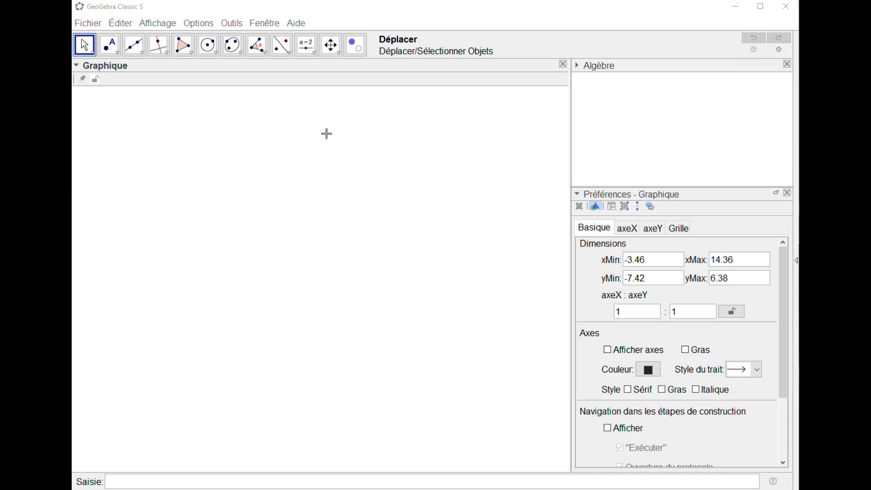
Step: In GeoGebra, insert the image quadrilatere2_1.png and move it up so its lower-left corner is at about (-0.3, 1.14)
{"action": "left_click", "coordinate": [315, 54]}
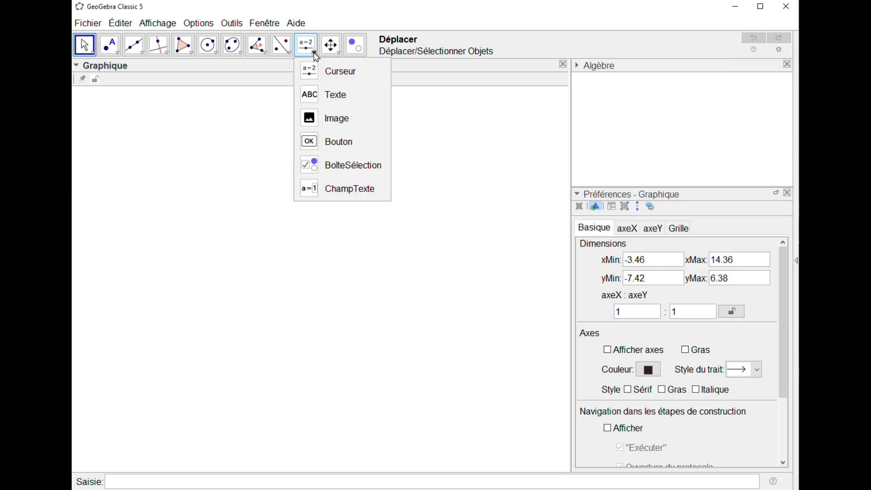
{"action": "left_click", "coordinate": [343, 121]}
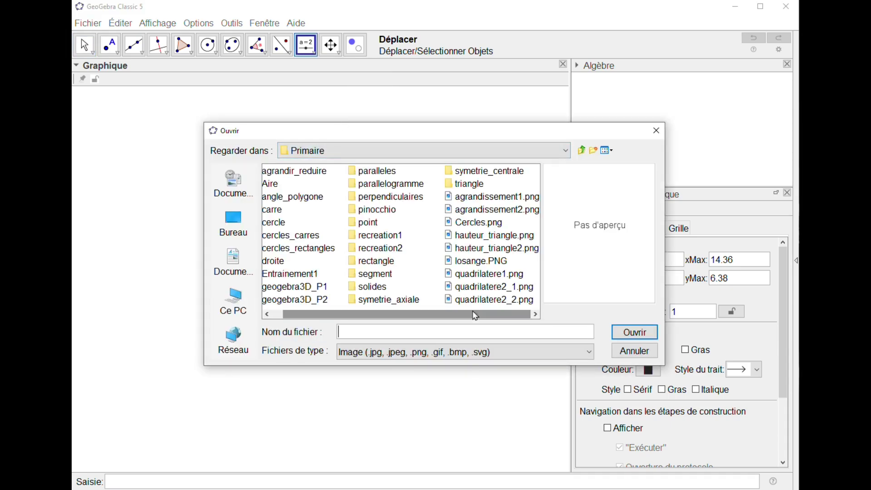
{"action": "left_click", "coordinate": [492, 287]}
{"action": "left_click", "coordinate": [635, 332]}
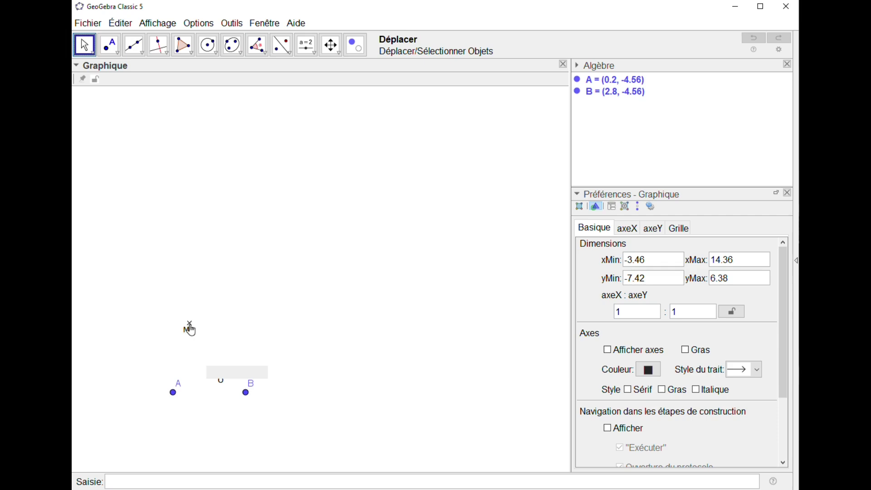
{"action": "left_click_drag", "start_coordinate": [184, 294], "coordinate": [186, 172]}
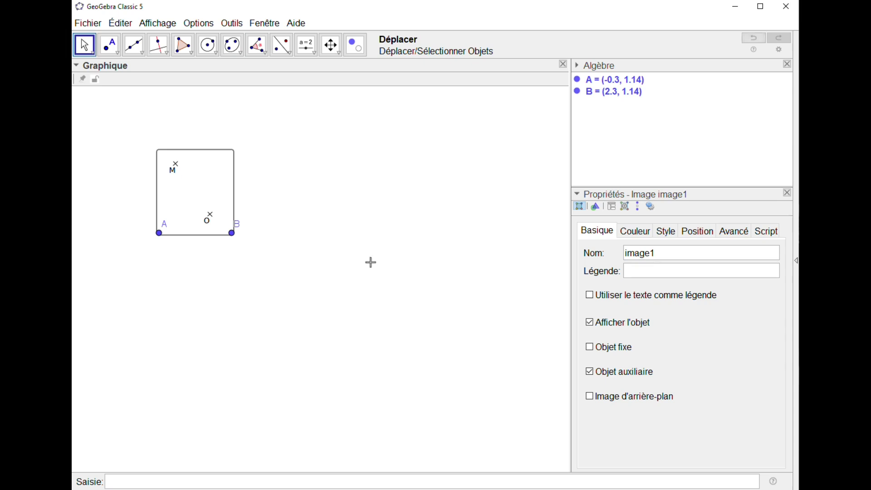
{"action": "left_click", "coordinate": [375, 260]}
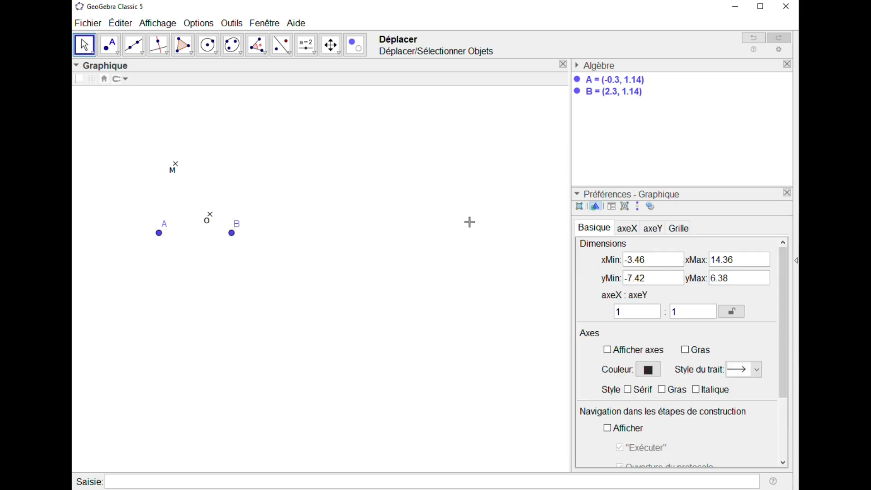
Step: Insert the image quadrilatere2_2.png and place it level with the first image, with its lower-left corner at about (7.42, 1.14)
{"action": "left_click", "coordinate": [315, 53]}
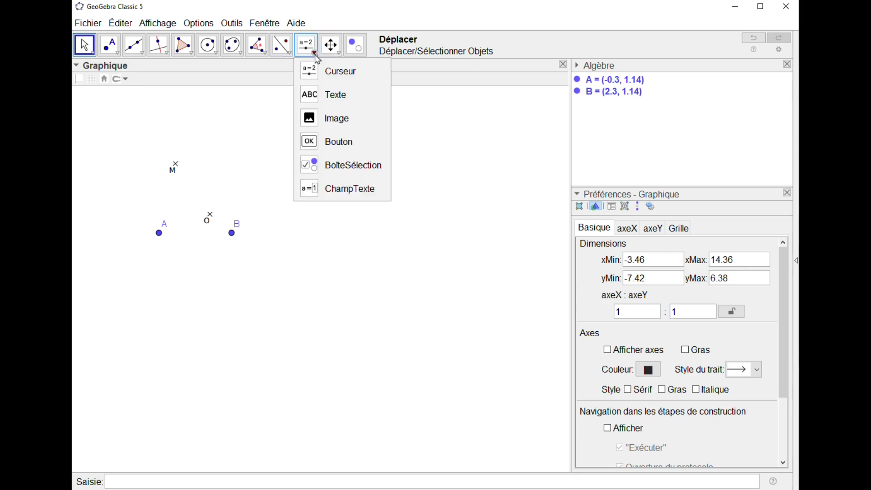
{"action": "left_click", "coordinate": [354, 126]}
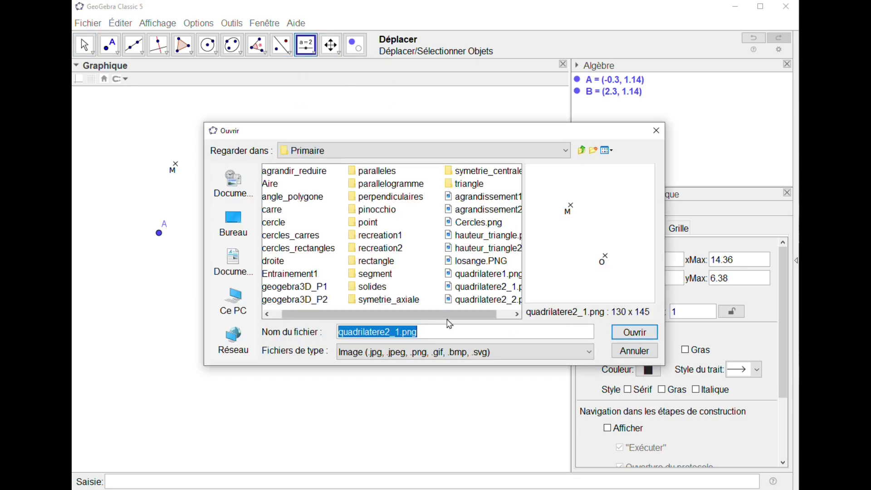
{"action": "left_click_drag", "start_coordinate": [448, 316], "coordinate": [523, 317]}
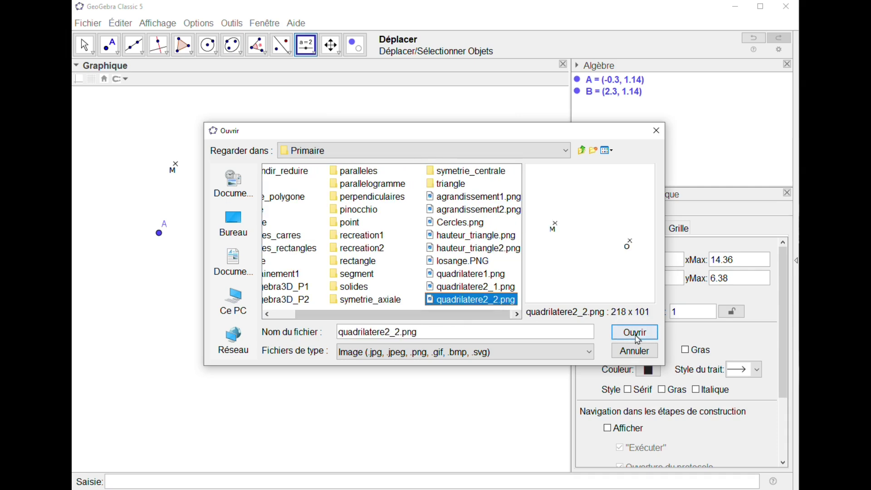
{"action": "left_click", "coordinate": [635, 332]}
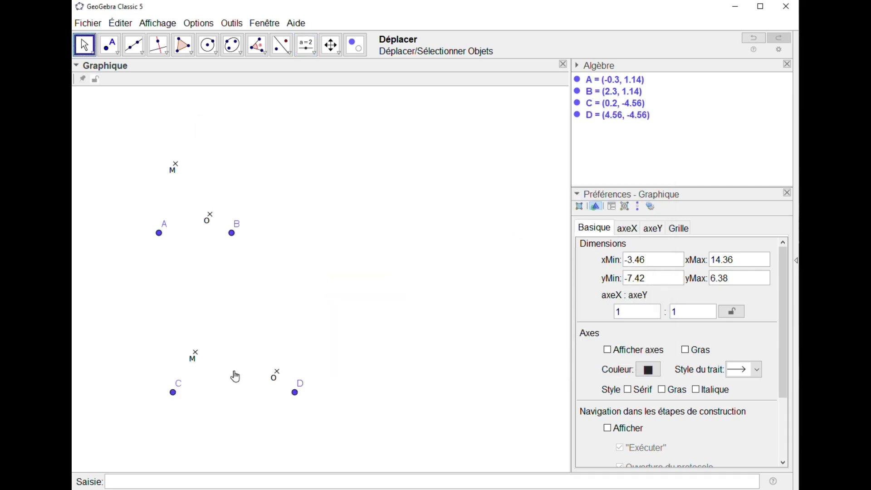
{"action": "left_click", "coordinate": [198, 362]}
{"action": "left_click_drag", "start_coordinate": [198, 362], "coordinate": [399, 198]}
{"action": "left_click", "coordinate": [447, 338]}
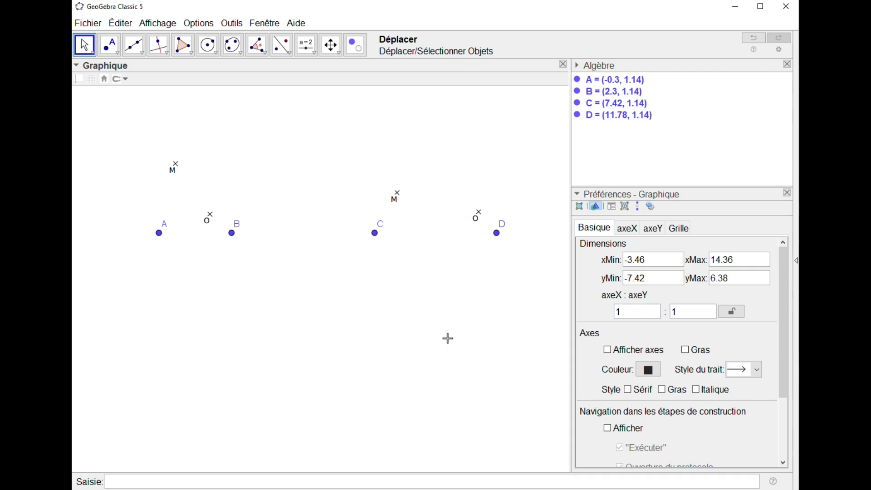
Step: Place a cross-style point named M on the first image's M mark and adjust it to (0.3, 3.6)
{"action": "left_click", "coordinate": [119, 54]}
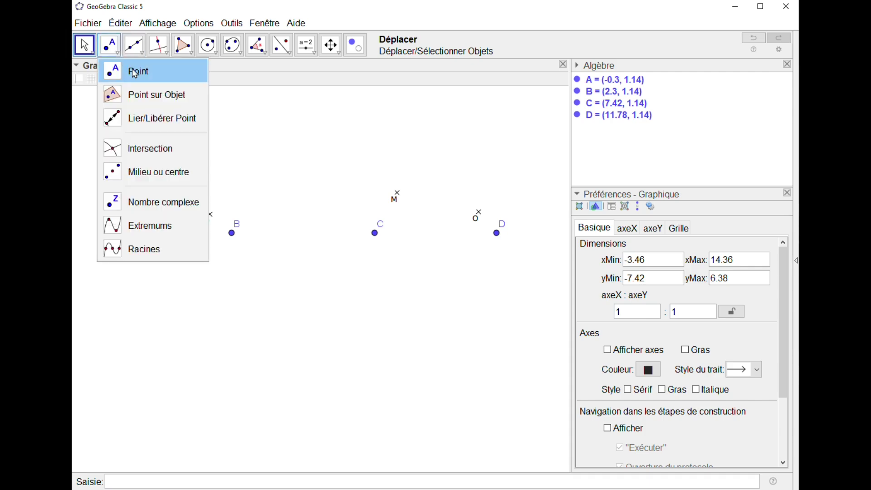
{"action": "left_click", "coordinate": [121, 69]}
{"action": "left_click", "coordinate": [117, 81]}
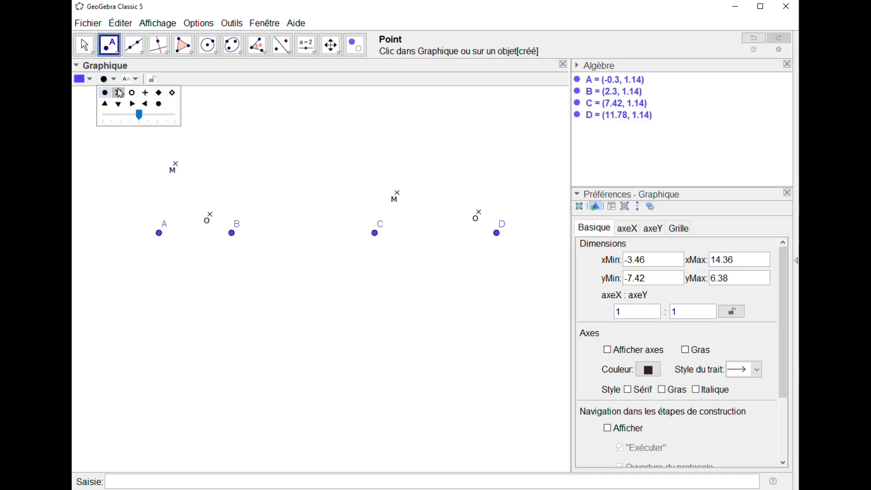
{"action": "left_click", "coordinate": [118, 91]}
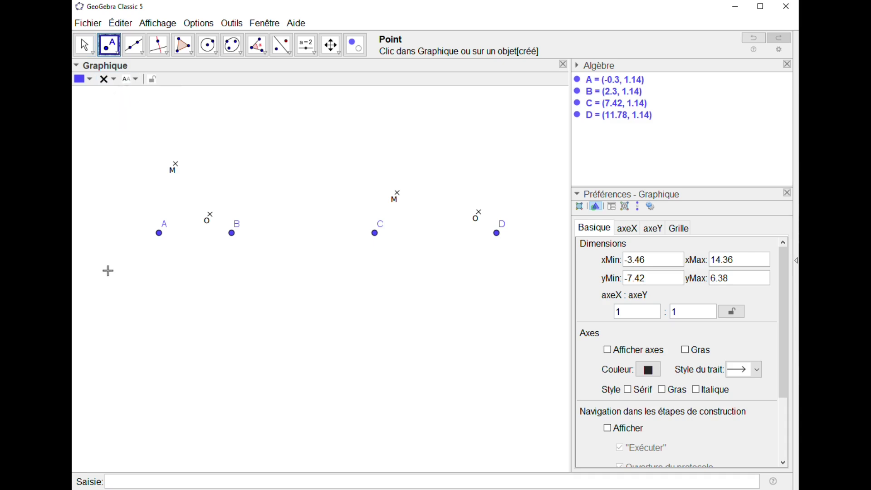
{"action": "left_click", "coordinate": [175, 165]}
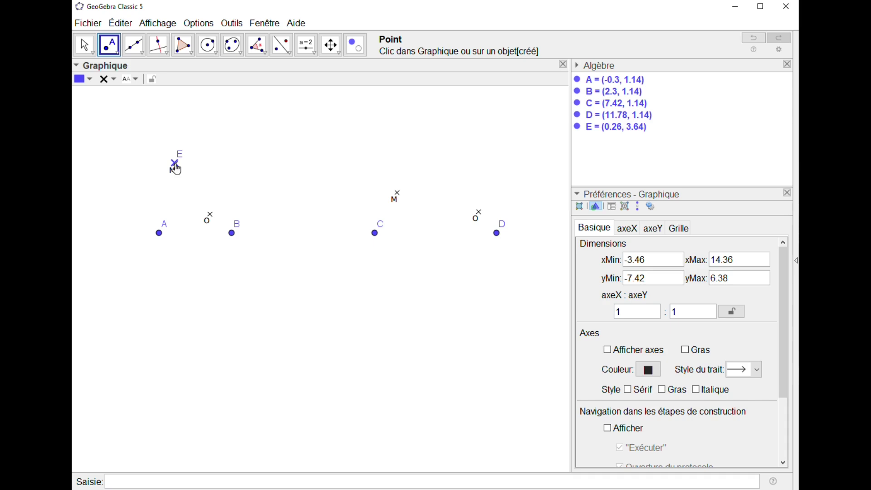
{"action": "type", "text": "M"}
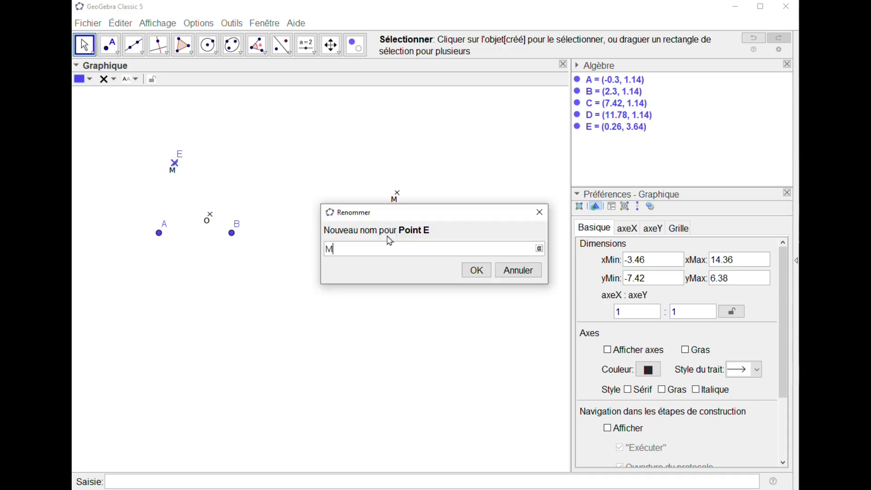
{"action": "left_click", "coordinate": [477, 270]}
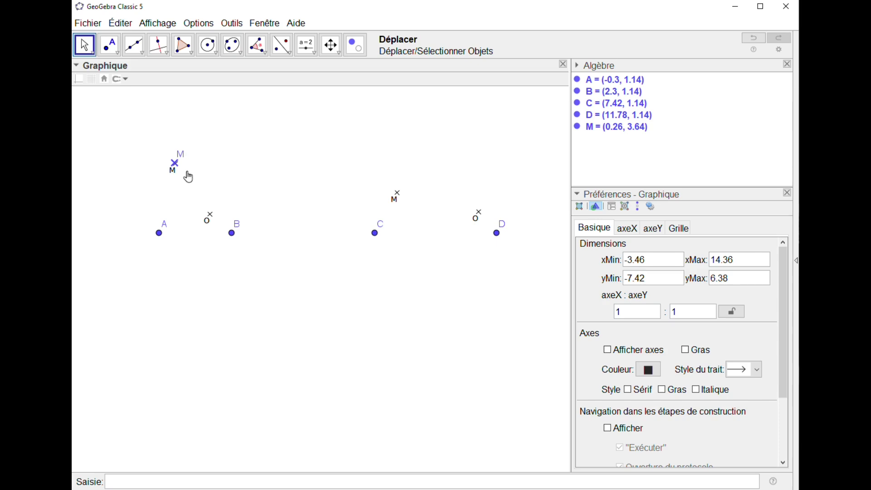
{"action": "left_click_drag", "start_coordinate": [176, 170], "coordinate": [178, 170]}
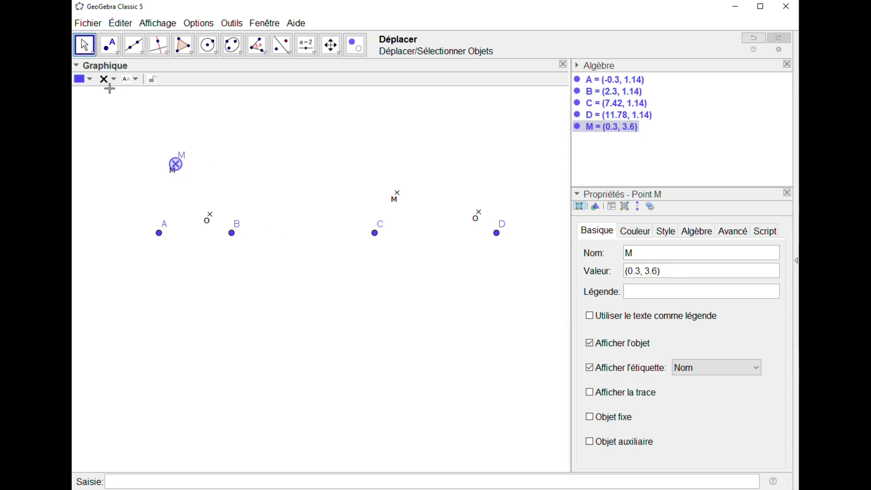
Step: Mark the first image's O cross with a point named O at (1.54, 1.8), and fix points O and M in place
{"action": "left_click", "coordinate": [106, 46]}
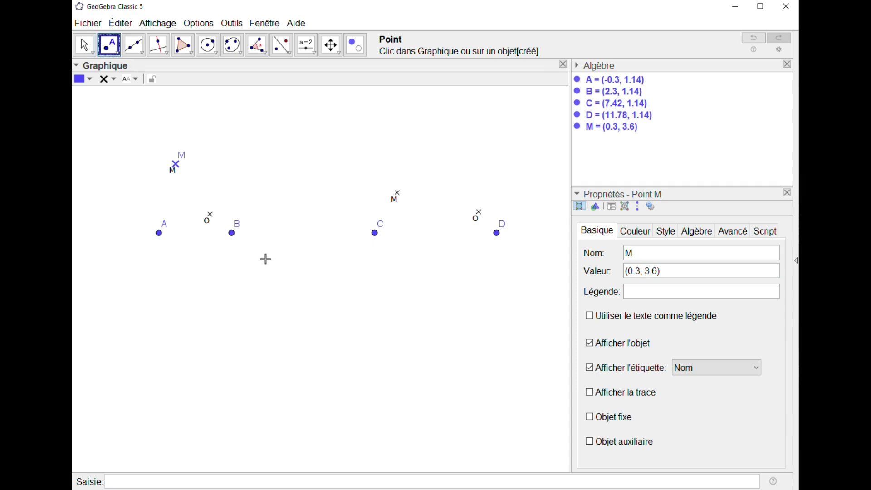
{"action": "left_click", "coordinate": [210, 213]}
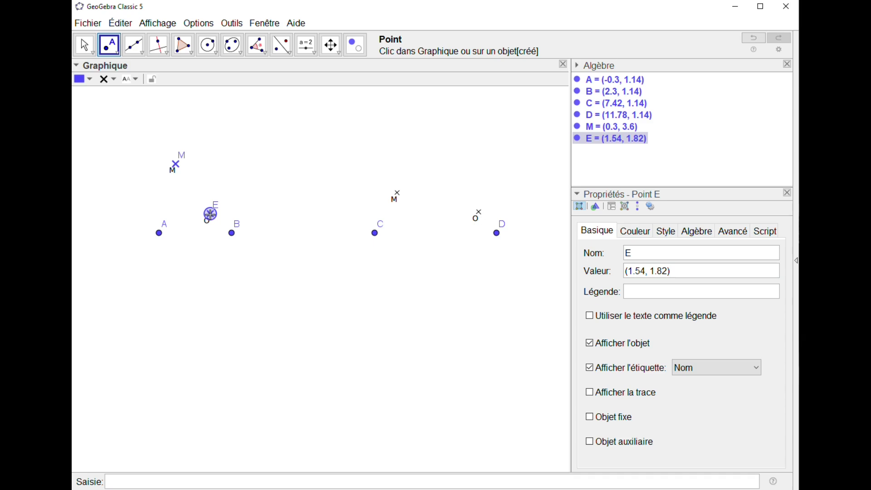
{"action": "type", "text": "O"}
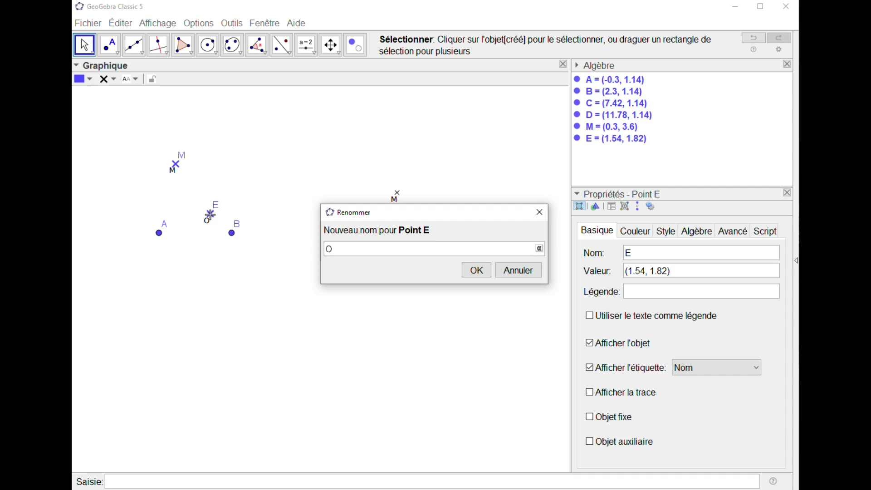
{"action": "left_click", "coordinate": [476, 270]}
{"action": "left_click_drag", "start_coordinate": [210, 214], "coordinate": [210, 214]}
{"action": "left_click", "coordinate": [152, 81]}
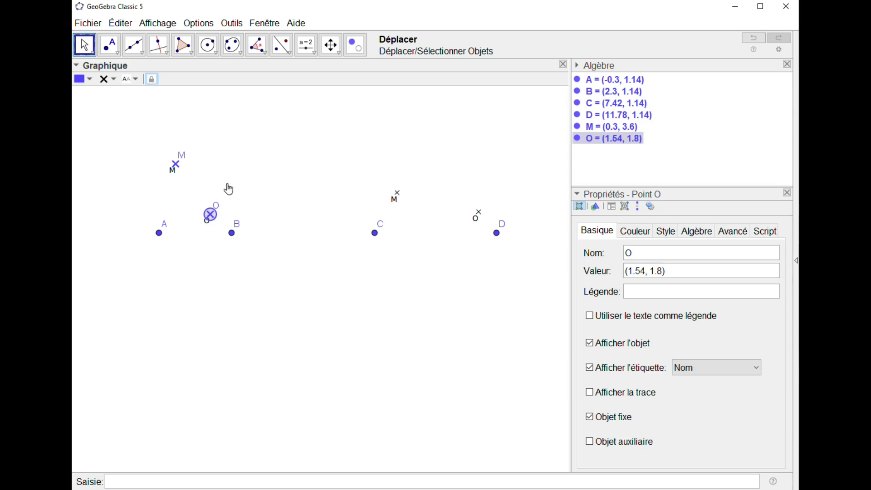
{"action": "left_click", "coordinate": [176, 166]}
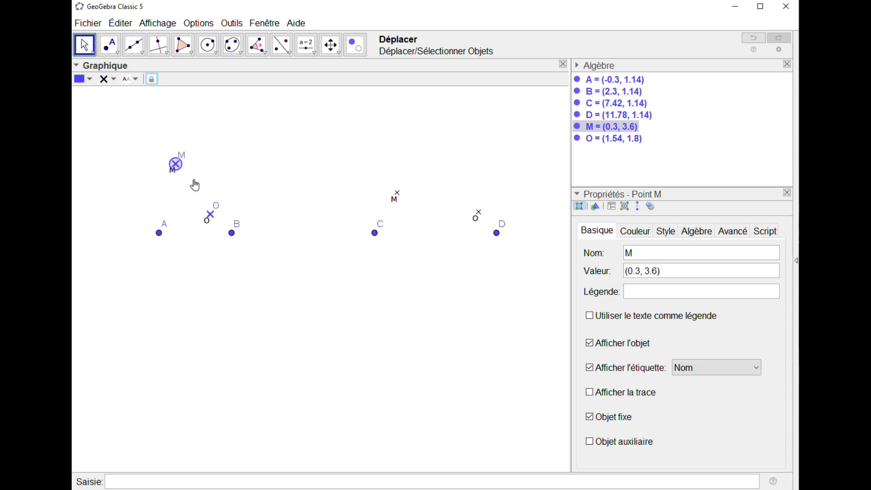
Step: Delete the first image together with its corner points A and B
{"action": "left_click", "coordinate": [180, 206]}
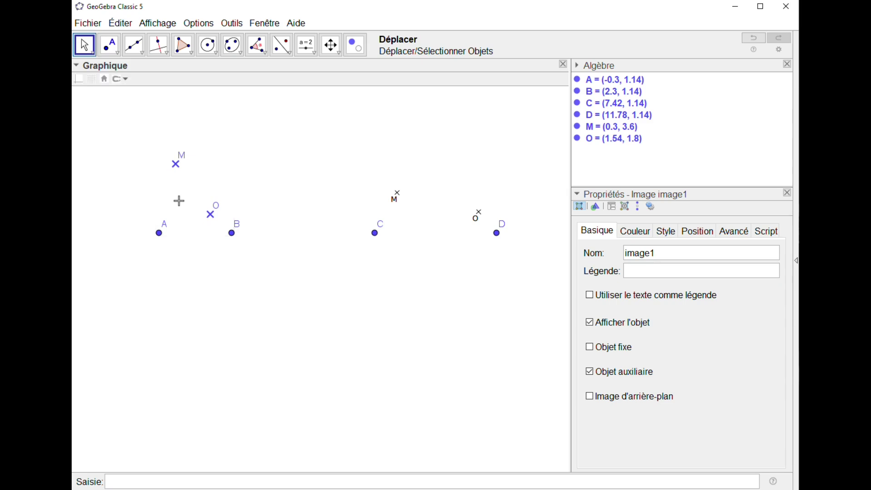
{"action": "left_click_drag", "start_coordinate": [159, 234], "coordinate": [159, 237]}
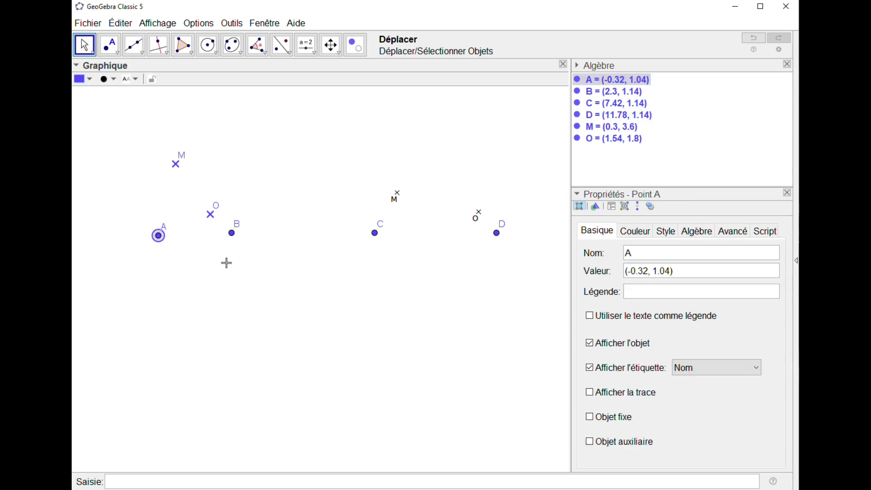
{"action": "key", "text": "Delete"}
{"action": "left_click", "coordinate": [232, 233]}
{"action": "key", "text": "Delete"}
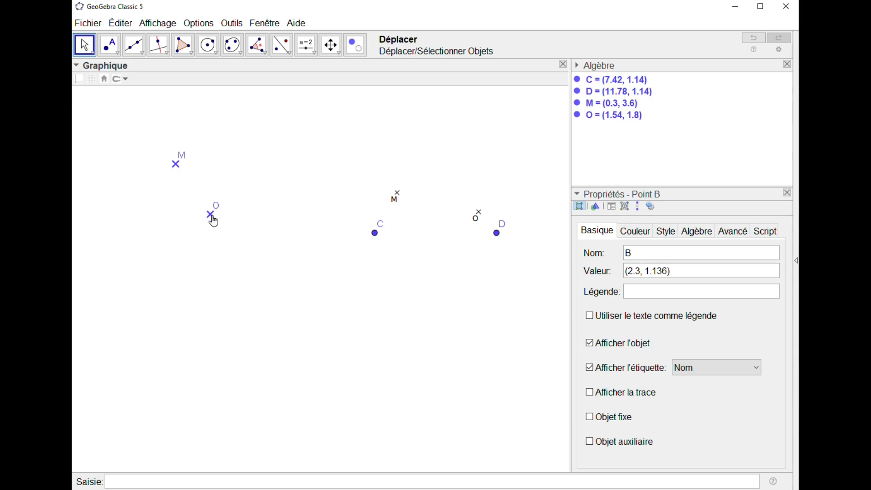
Step: Place a cross-style point on the second image's M mark at about (8.22, 2.6) and rename it M1
{"action": "left_click", "coordinate": [119, 57]}
{"action": "left_click", "coordinate": [129, 74]}
{"action": "left_click", "coordinate": [397, 193]}
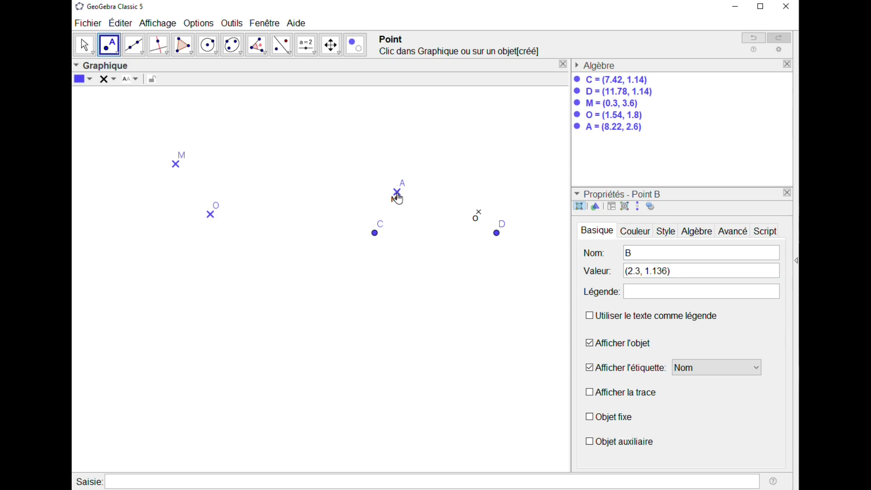
{"action": "type", "text": "M1"}
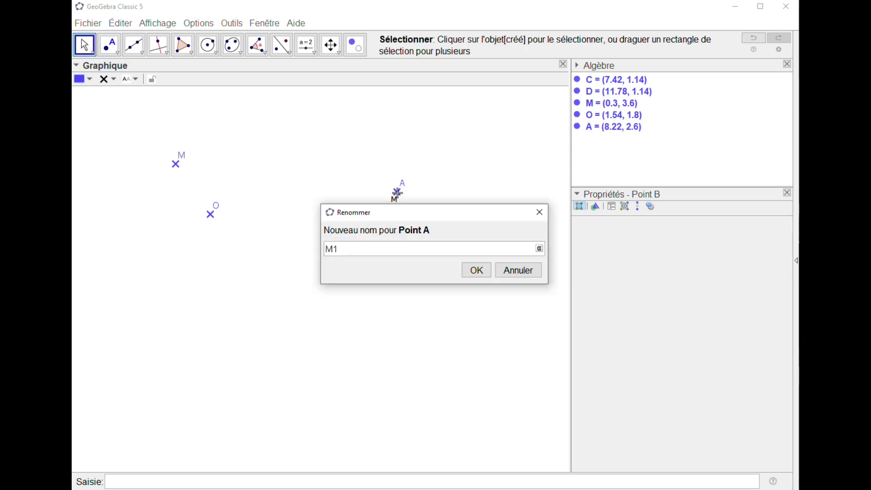
{"action": "left_click", "coordinate": [476, 270]}
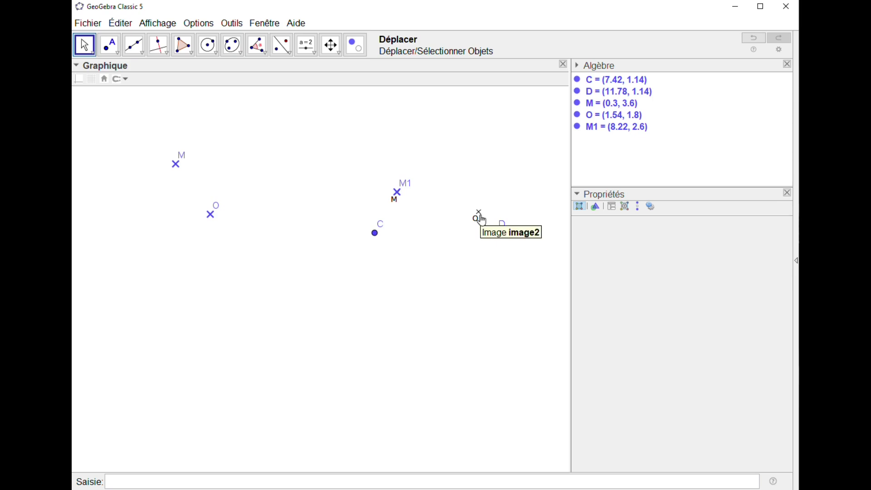
Step: Place a cross-style point on the second image's O mark at about (11.14, 1.9) and rename it O1
{"action": "left_click", "coordinate": [110, 45]}
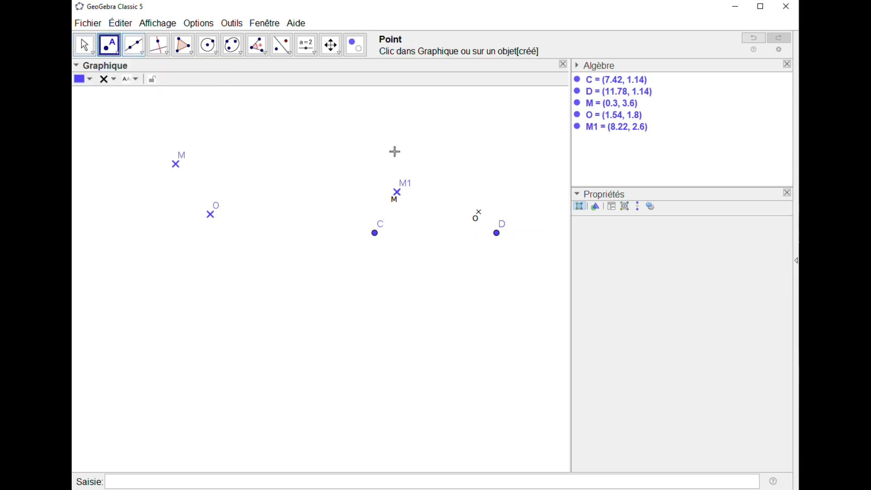
{"action": "left_click", "coordinate": [480, 212]}
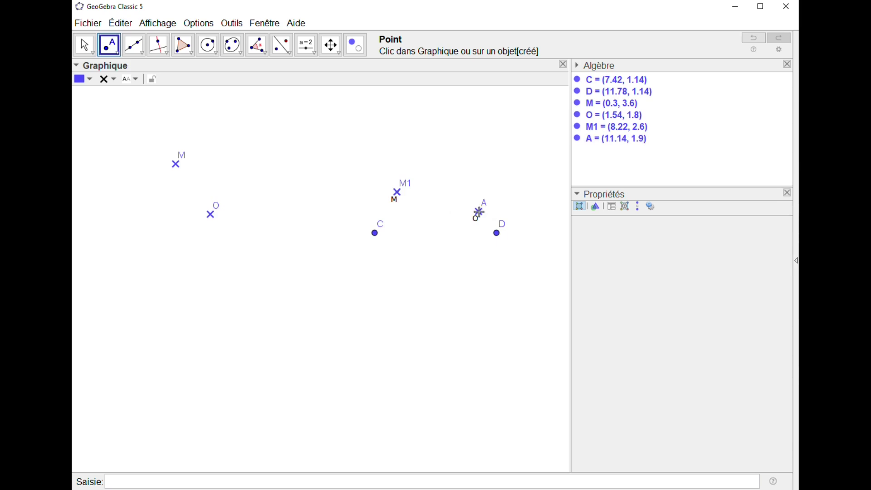
{"action": "type", "text": "O"}
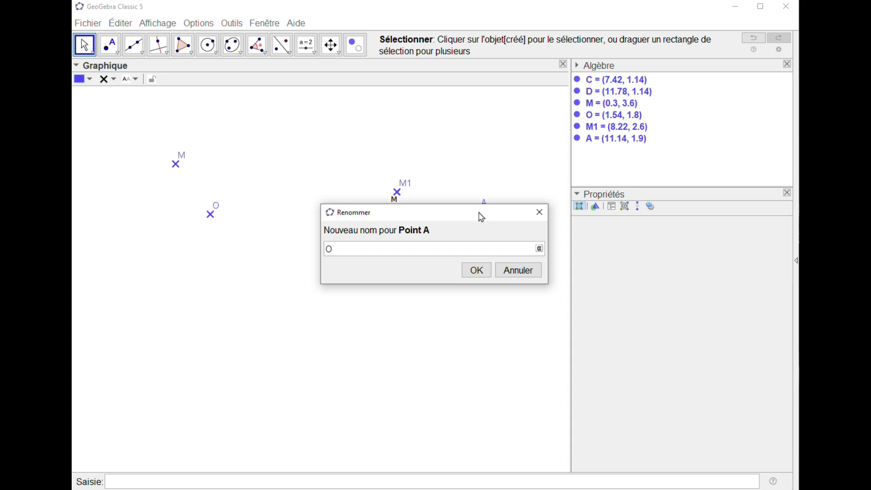
{"action": "type", "text": "1"}
{"action": "left_click", "coordinate": [476, 270]}
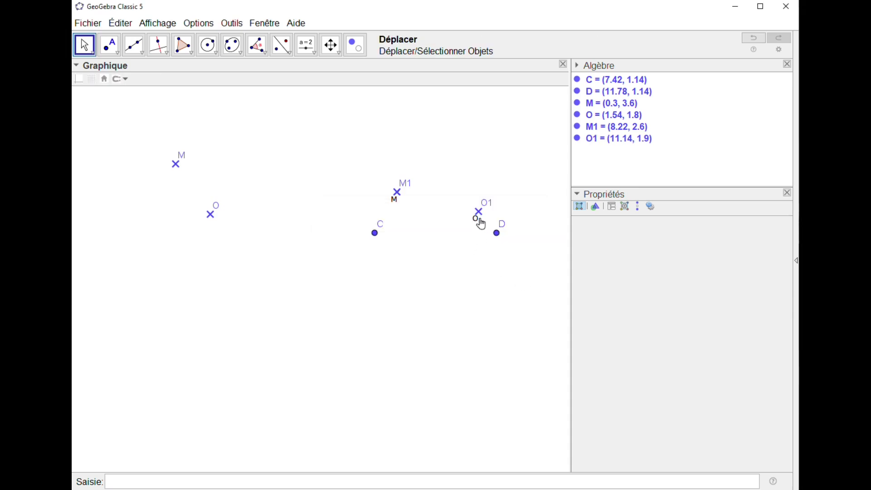
{"action": "left_click", "coordinate": [109, 46]}
{"action": "key", "text": "Escape"}
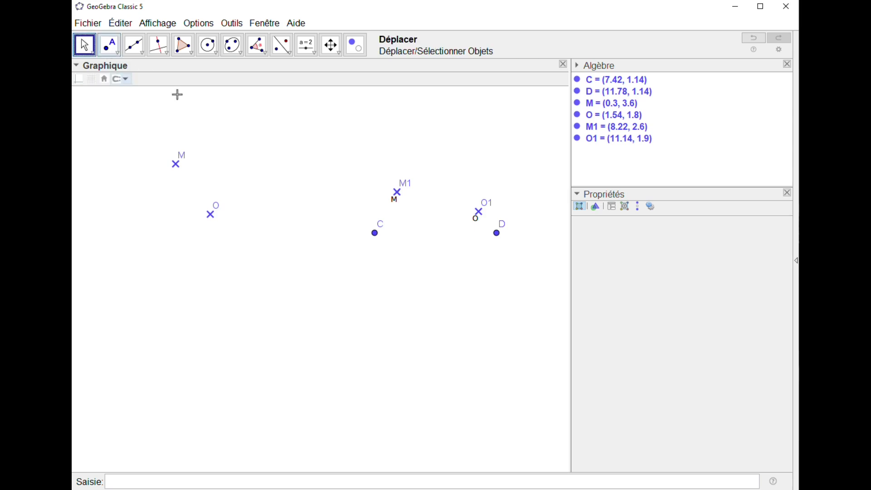
Step: Fix points O1 and M1 in place, with M1 shifted slightly to (8.22, 2.58)
{"action": "left_click", "coordinate": [481, 219]}
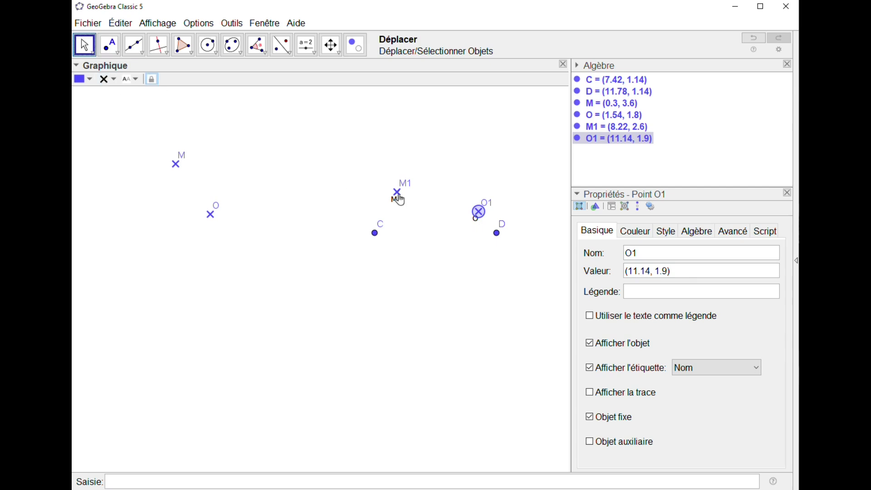
{"action": "left_click_drag", "start_coordinate": [399, 199], "coordinate": [399, 200]}
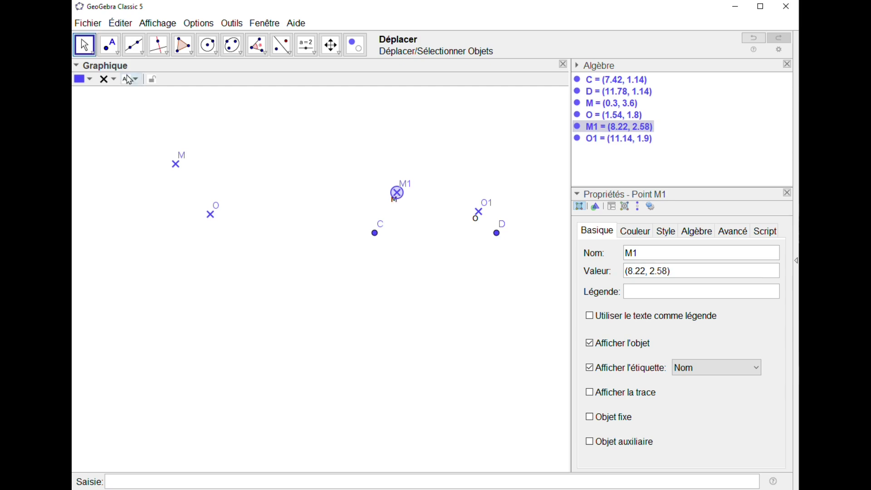
{"action": "left_click", "coordinate": [152, 80]}
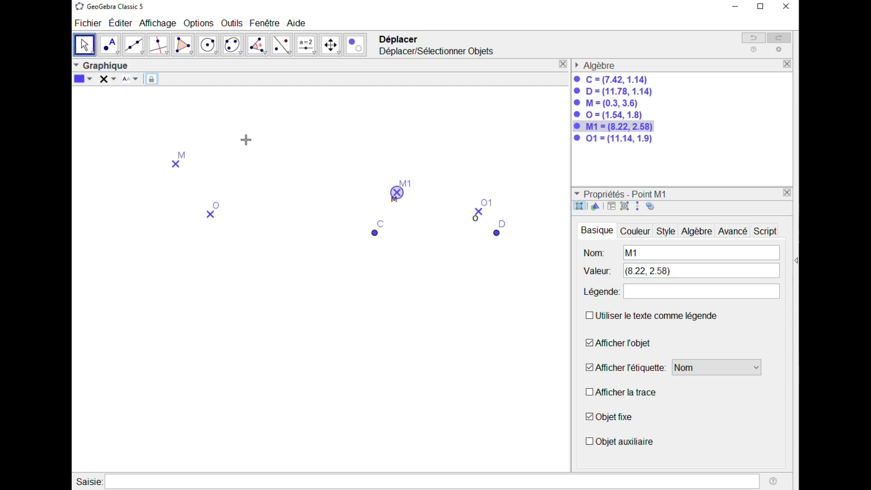
Step: Delete the second image together with its corner points C and D
{"action": "left_click", "coordinate": [457, 234]}
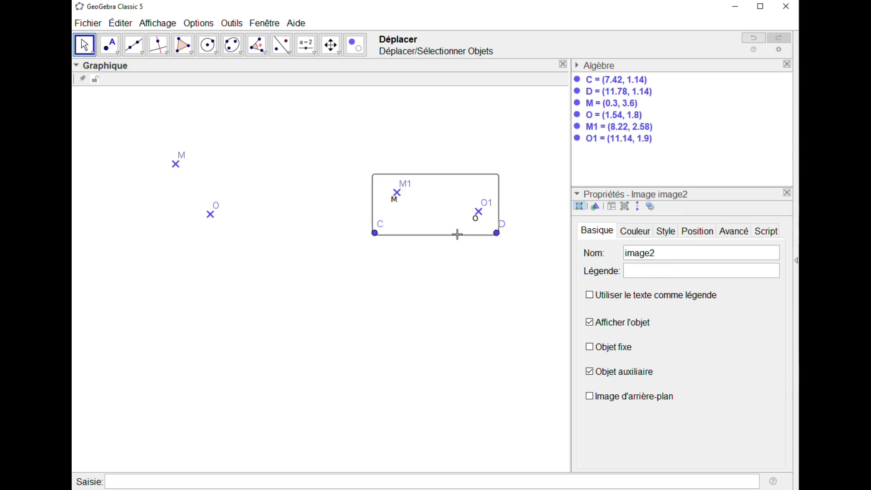
{"action": "key", "text": "Delete"}
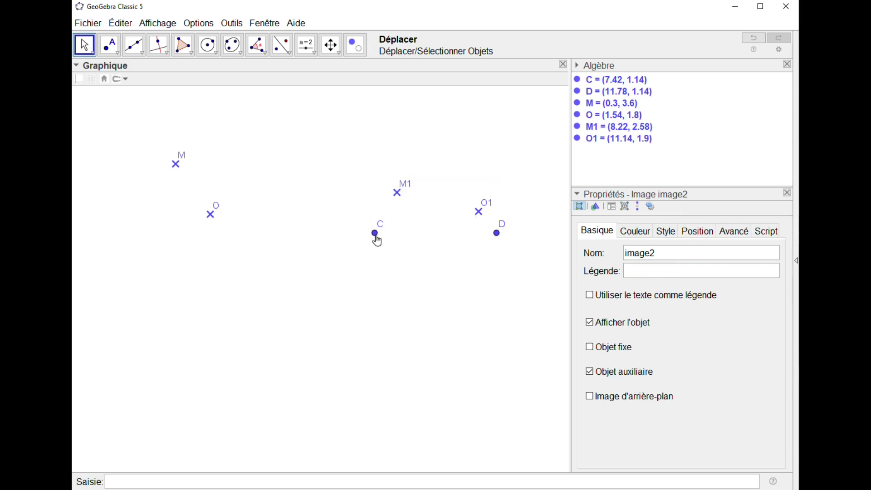
{"action": "left_click", "coordinate": [376, 235]}
{"action": "key", "text": "Delete"}
{"action": "left_click", "coordinate": [497, 233]}
{"action": "key", "text": "Delete"}
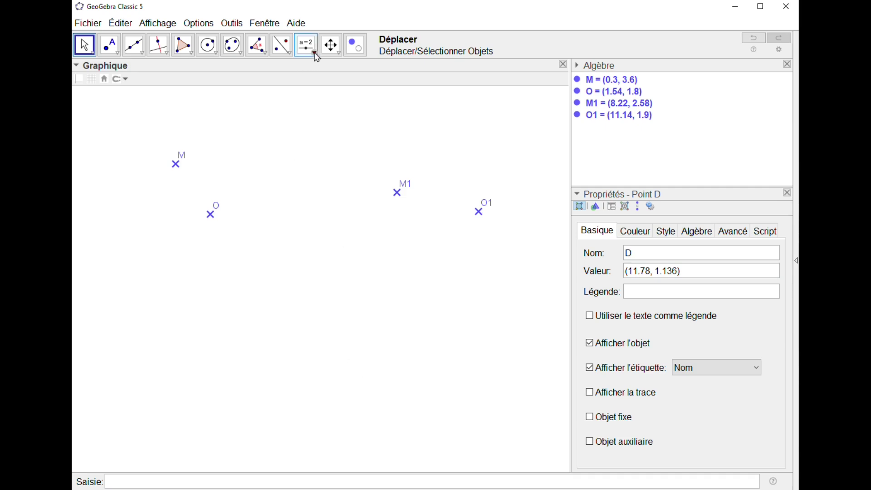
Step: Add a Petite text with the copied instructions: MN = 4cm, NO = 3cm, OP = 3.5 cm, MP = 2 cm, repeated for M1N1O1P1
{"action": "left_click", "coordinate": [317, 58]}
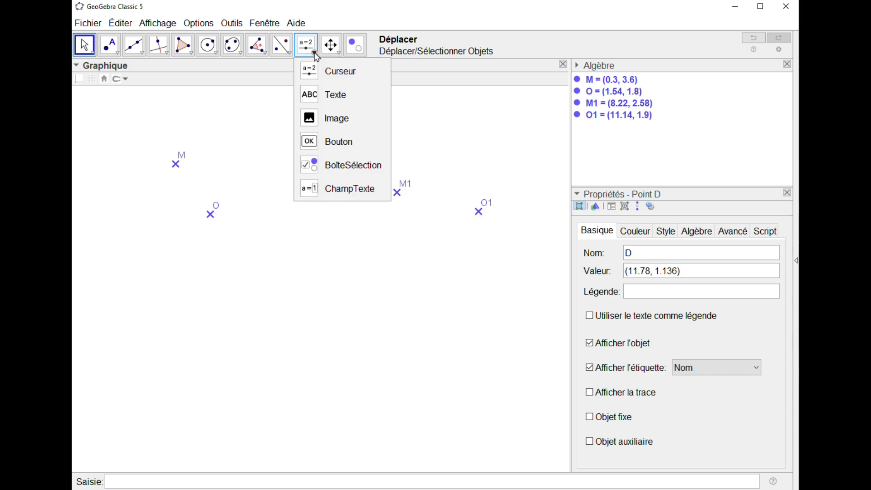
{"action": "left_click", "coordinate": [330, 94]}
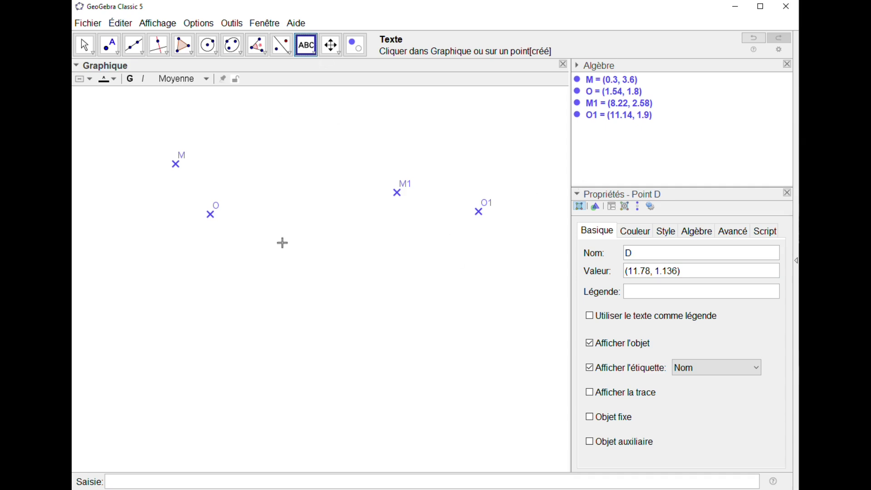
{"action": "left_click", "coordinate": [155, 352]}
{"action": "left_click_drag", "start_coordinate": [468, 148], "coordinate": [206, 239]}
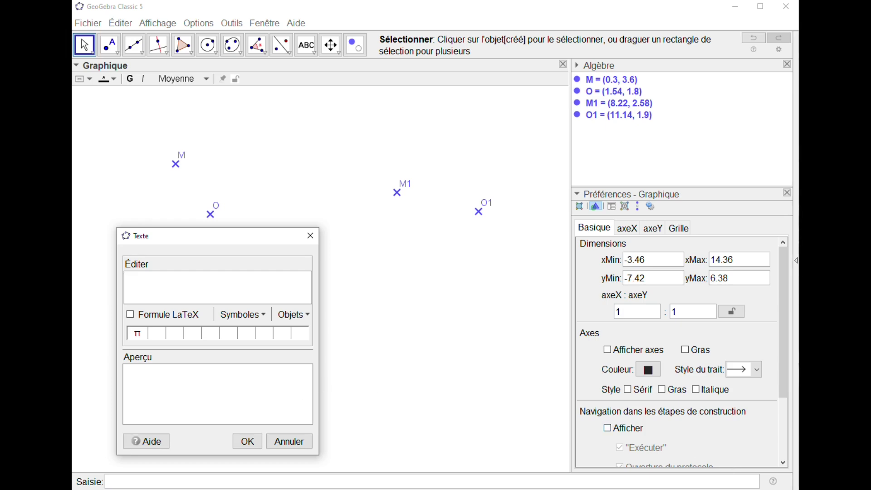
{"action": "key", "text": "ctrl+v"}
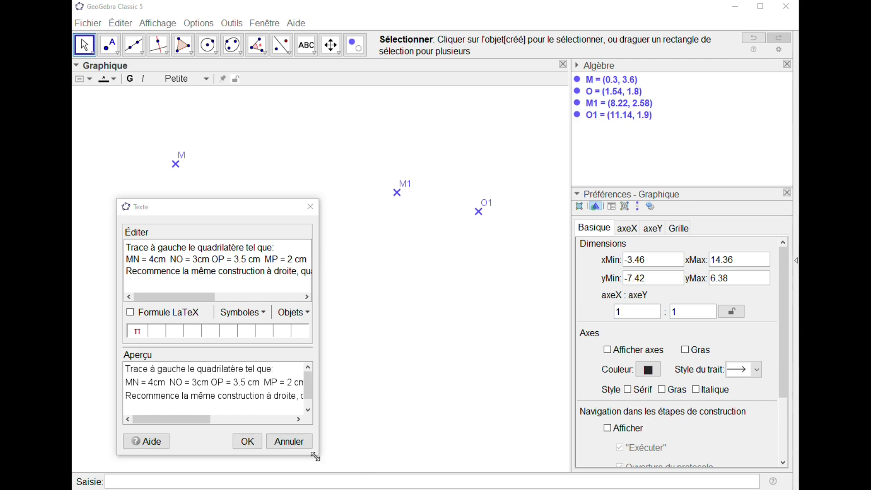
{"action": "left_click", "coordinate": [248, 441]}
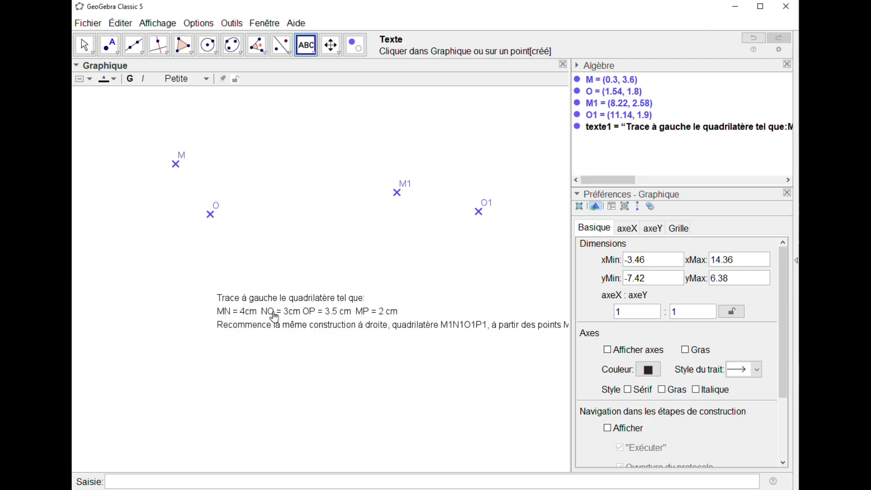
Step: Move the instruction text well below points M and O so that its full longest line fits in the drawing area
{"action": "left_click_drag", "start_coordinate": [276, 314], "coordinate": [148, 433]}
{"action": "left_click", "coordinate": [525, 362]}
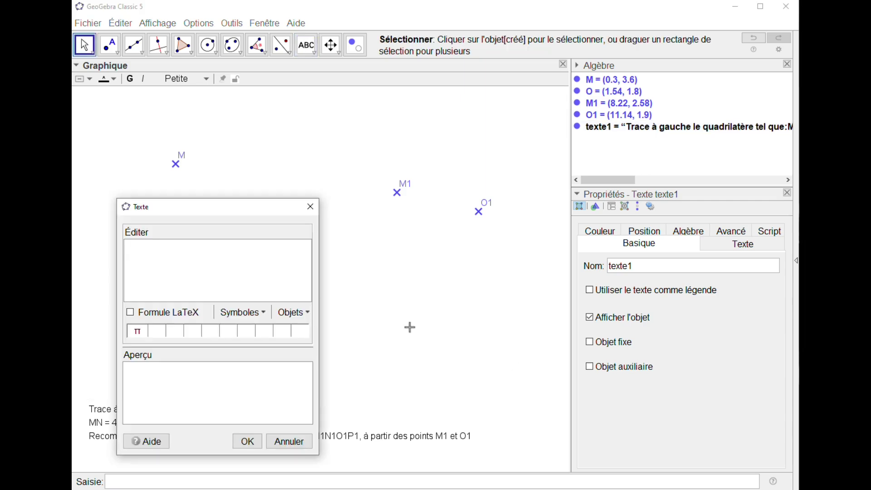
{"action": "left_click", "coordinate": [310, 206]}
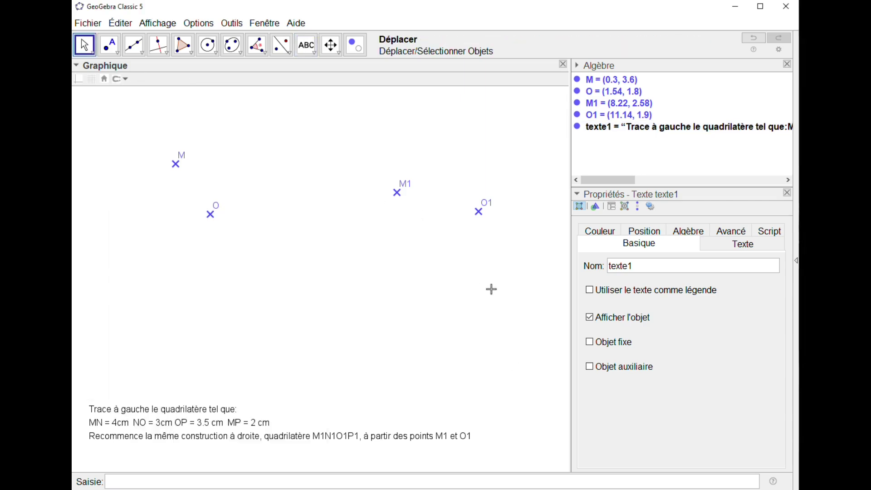